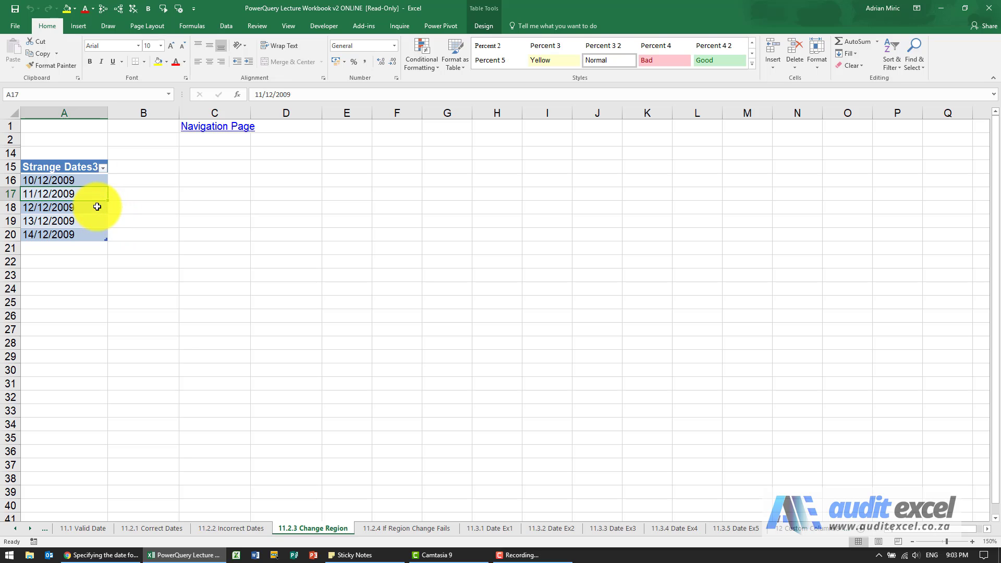
# Load the Strange Dates3 text-date table into Power Query as Table83 via From Table/Range
pyautogui.click(83, 193)
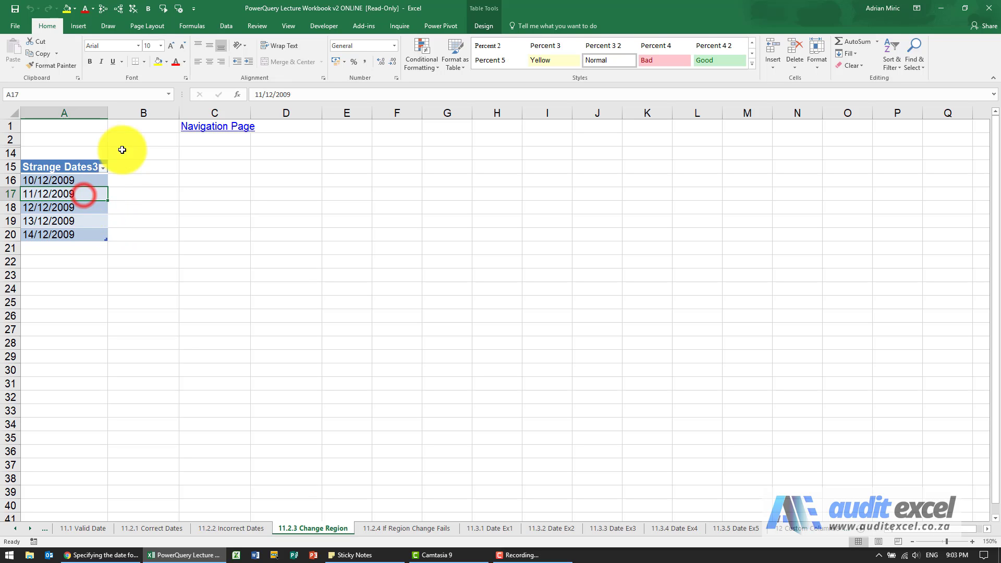
pyautogui.click(224, 29)
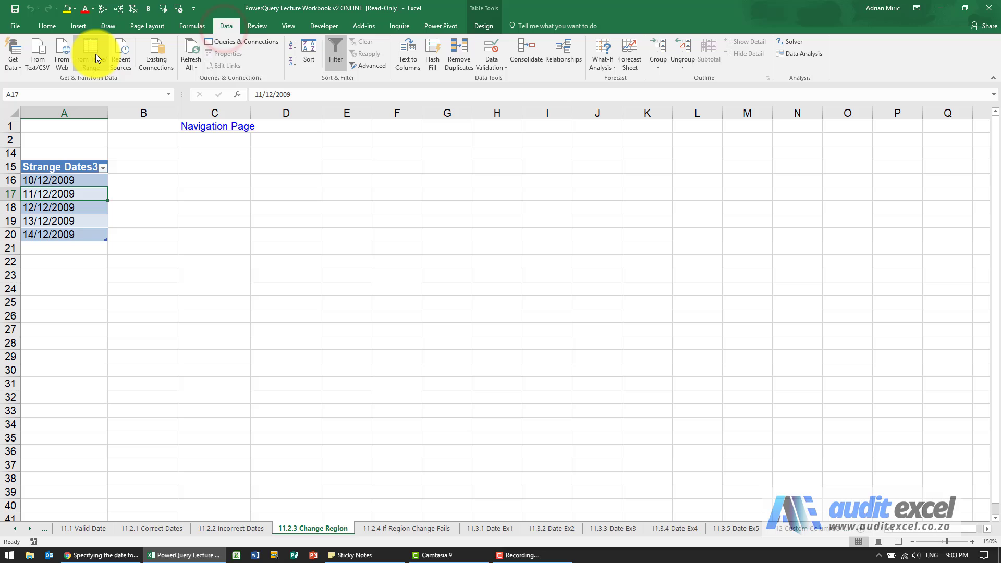
pyautogui.click(95, 53)
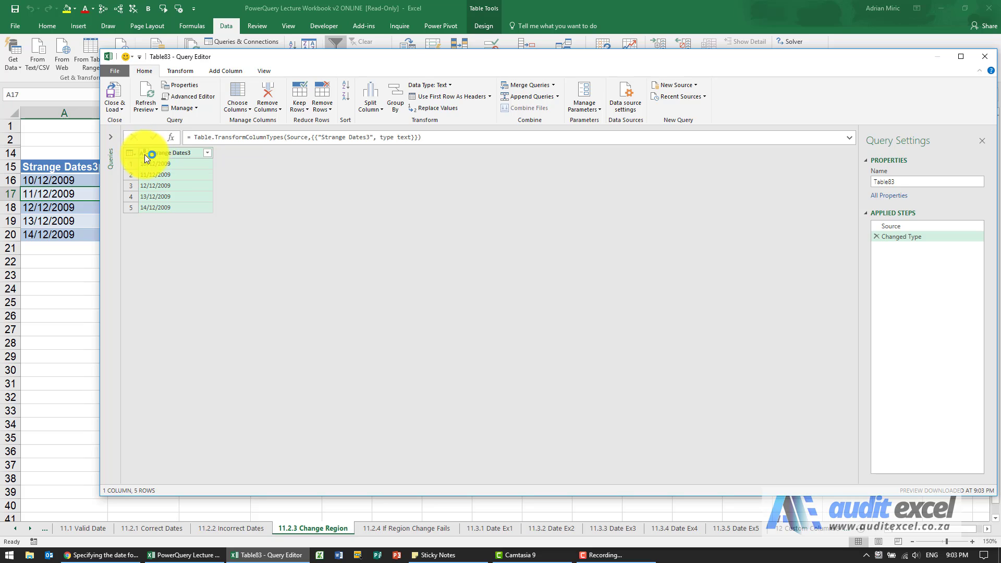
# Set Strange Dates3 to the Date type, replacing the current step, yielding three 2009 dates and two errors
pyautogui.click(157, 154)
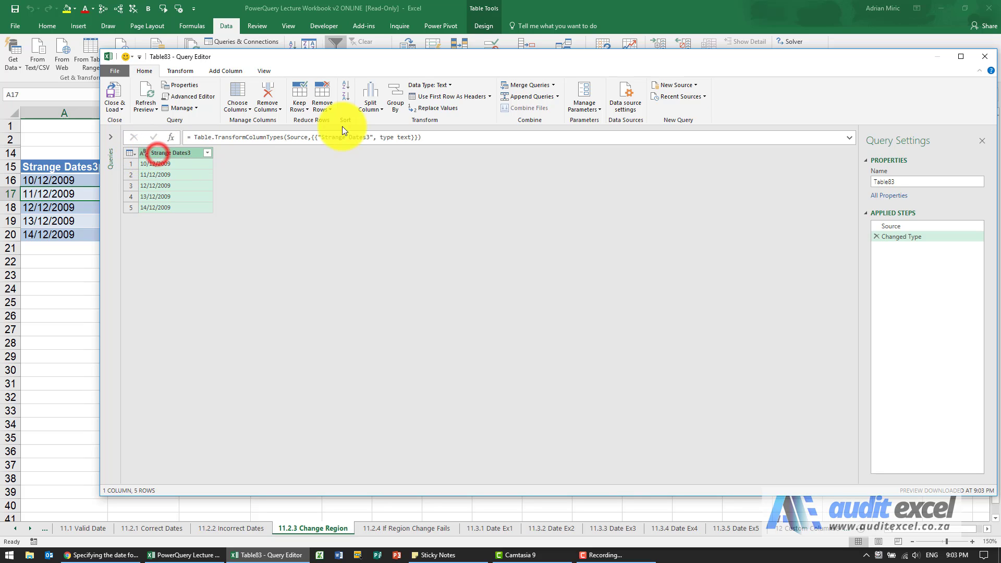
pyautogui.click(442, 85)
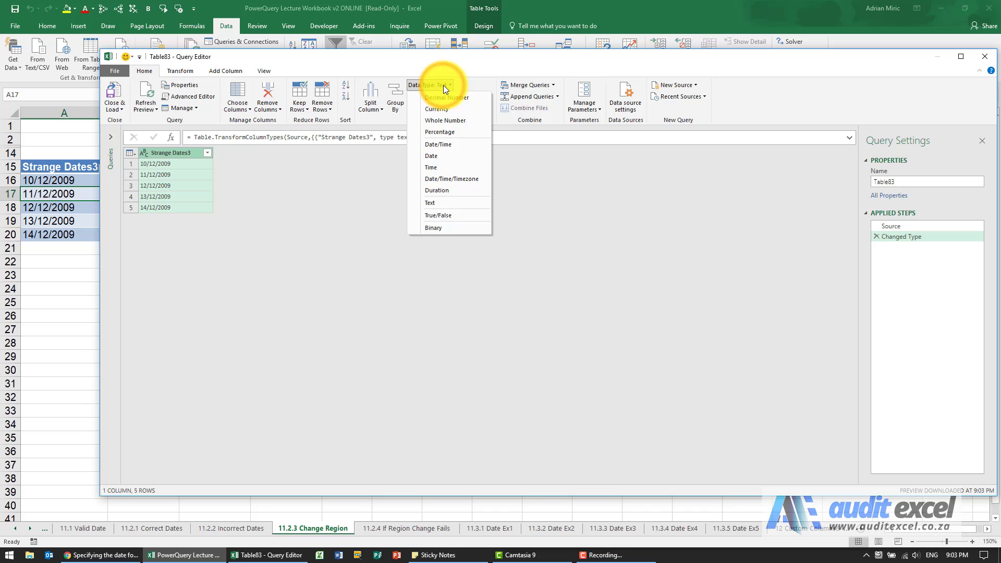
pyautogui.click(439, 156)
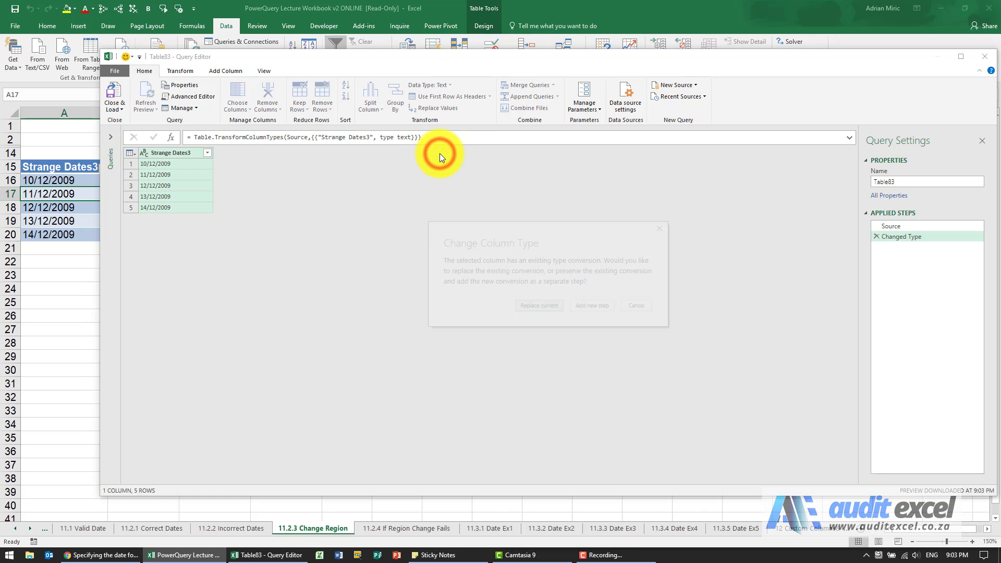
pyautogui.click(536, 306)
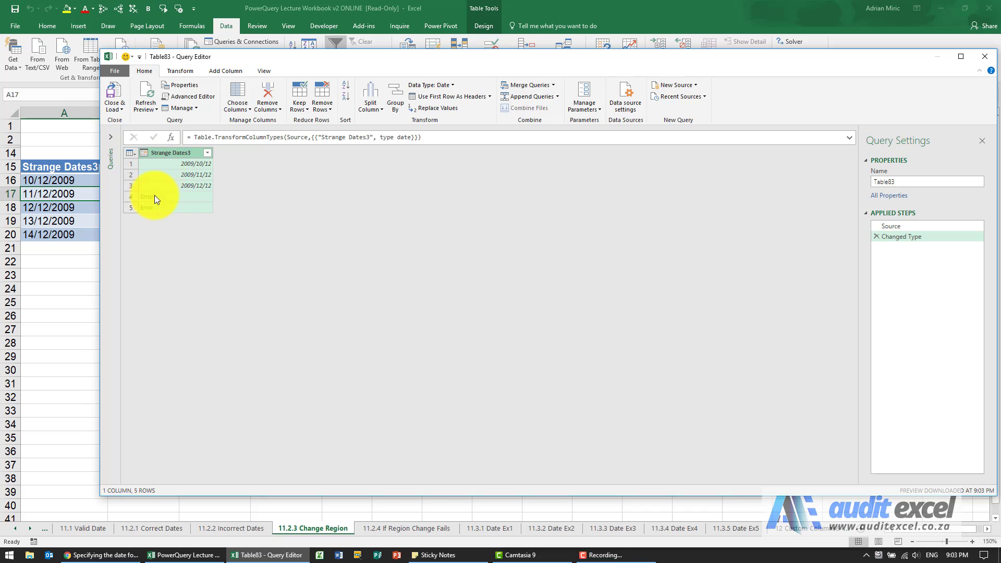
pyautogui.moveTo(320, 57); pyautogui.dragTo(284, 56)
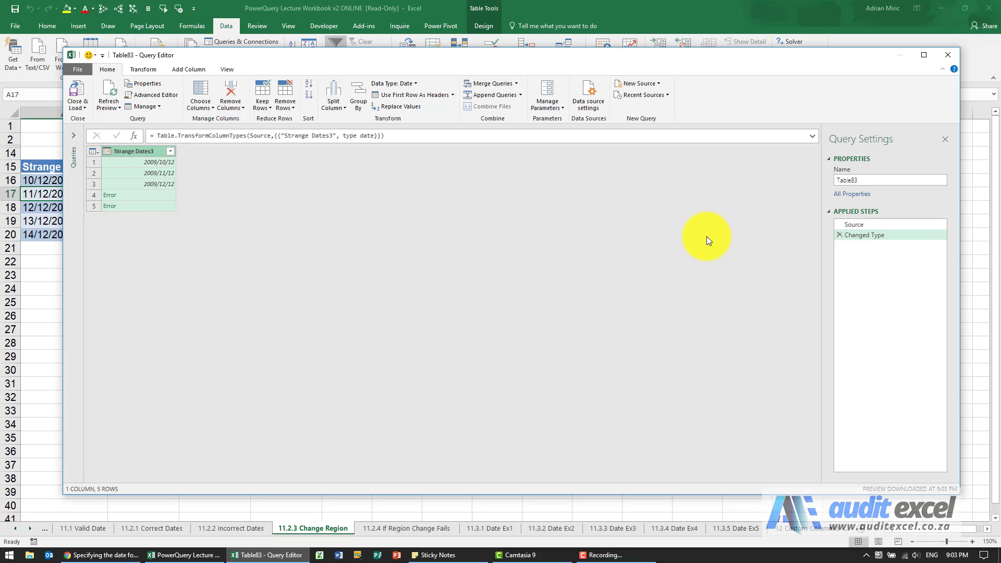
# Compare the Source and Changed Type steps, then delete Changed Type to restore the 10/12/2009–14/12/2009 text
pyautogui.click(855, 229)
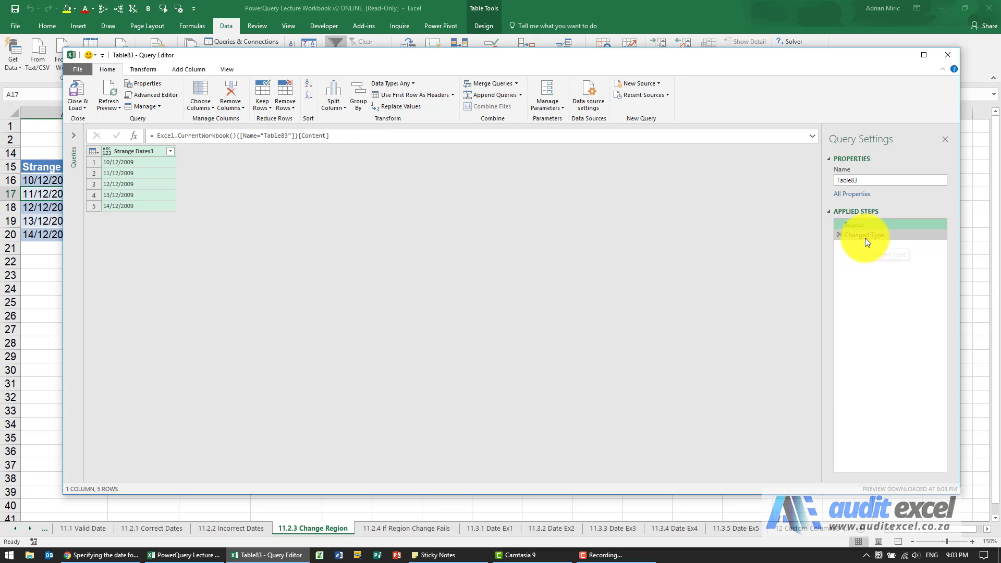
pyautogui.click(865, 238)
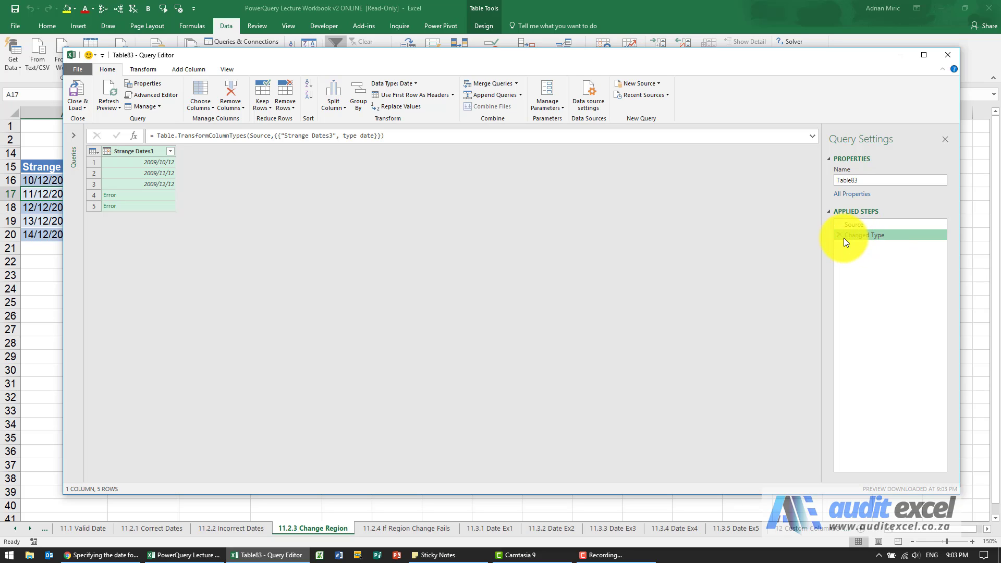
pyautogui.click(840, 236)
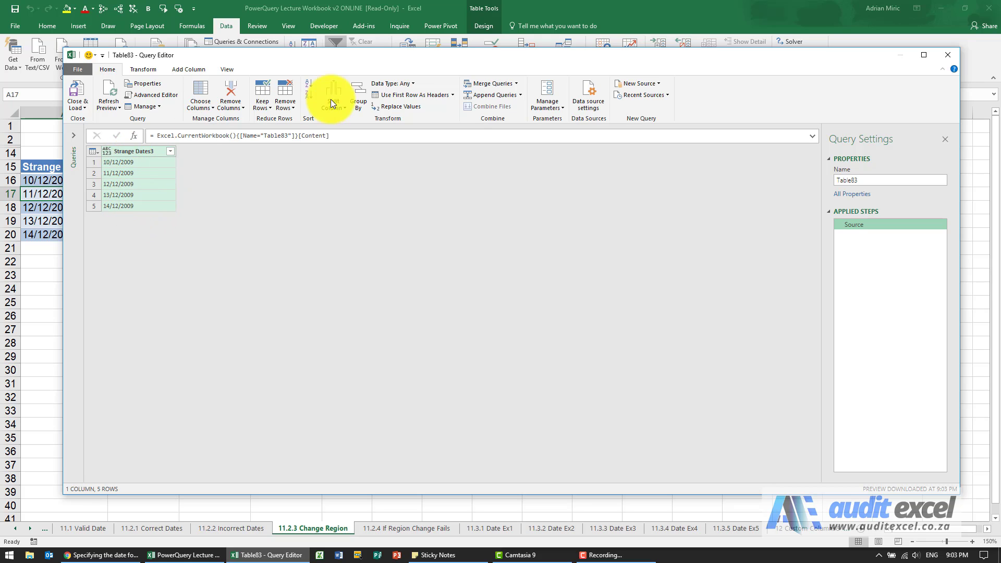
# Check the Data Type list, then bring up Change Type from the Strange Dates3 header's context menu
pyautogui.click(401, 83)
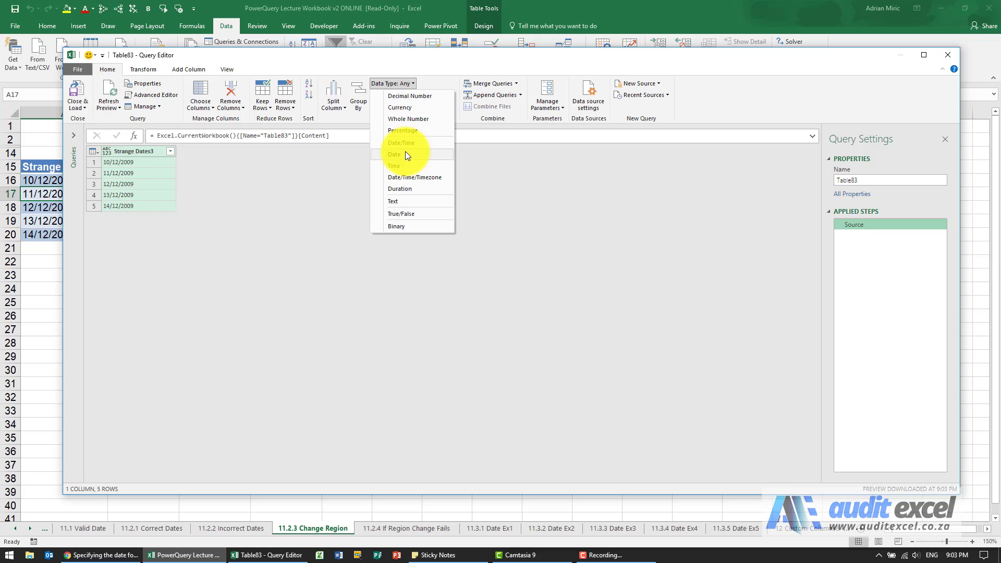
pyautogui.click(401, 82)
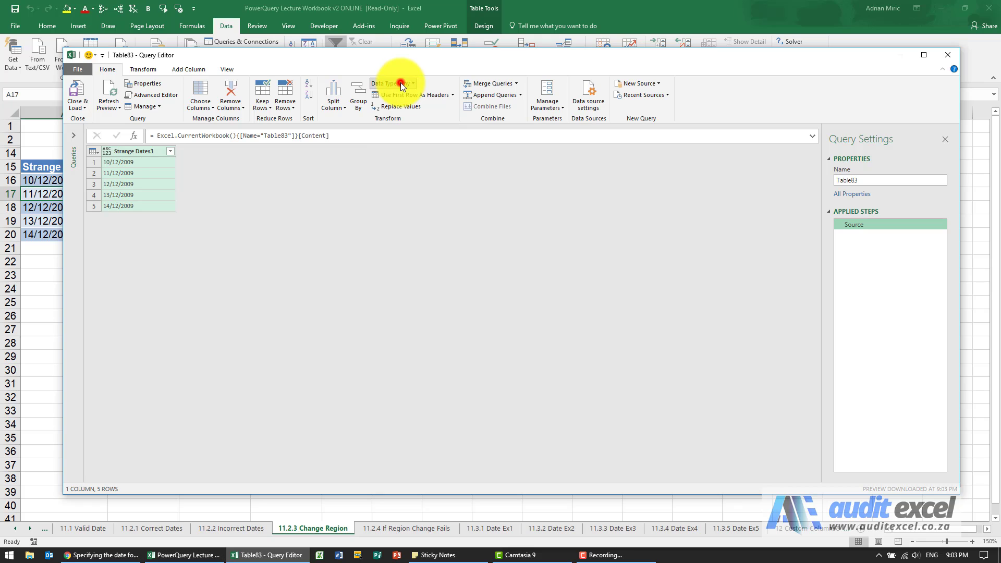
pyautogui.rightClick(138, 156)
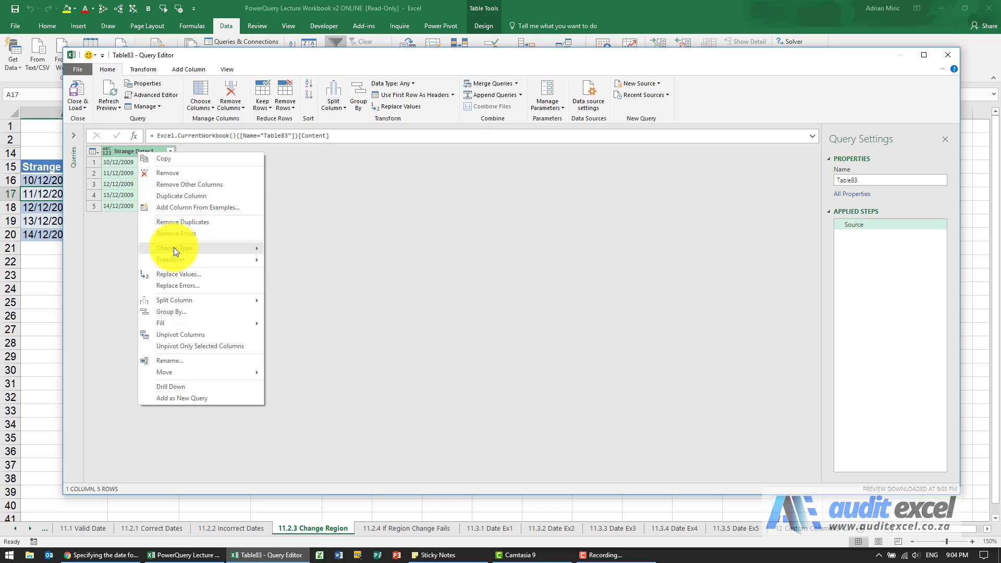
pyautogui.moveTo(176, 248)
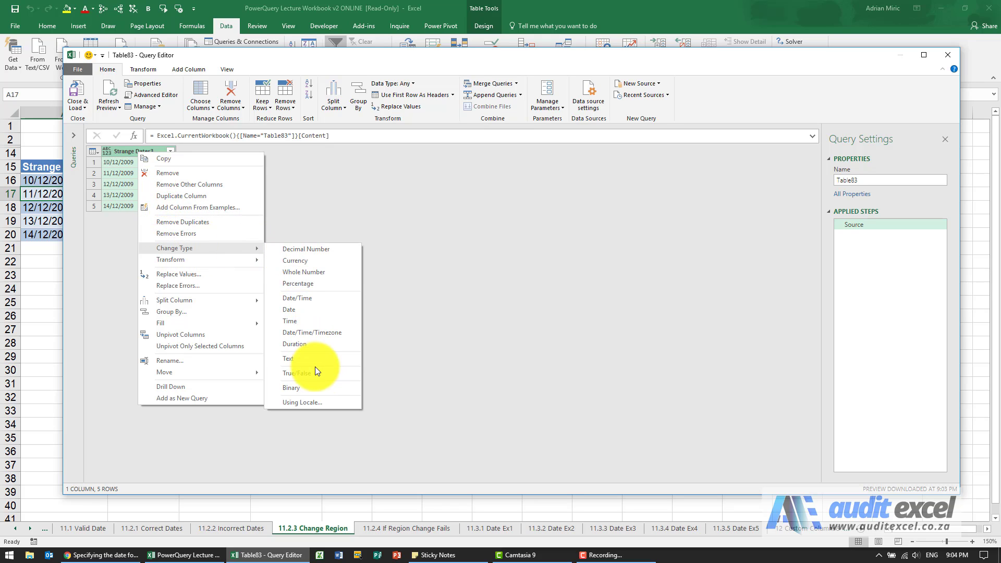
# Open Change Type with Locale for Strange Dates3 and set its data type to Date
pyautogui.click(316, 405)
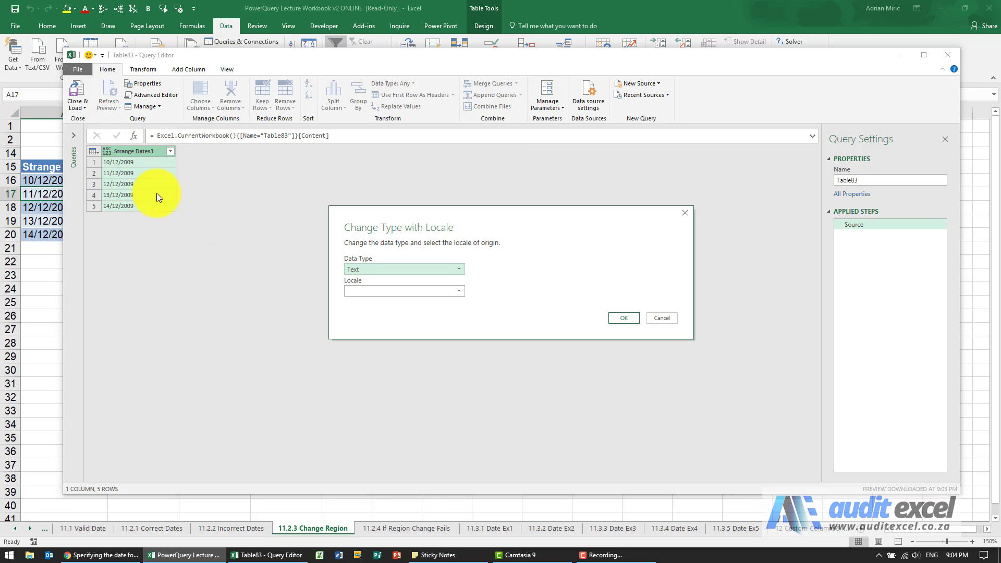
pyautogui.moveTo(416, 210); pyautogui.dragTo(344, 159)
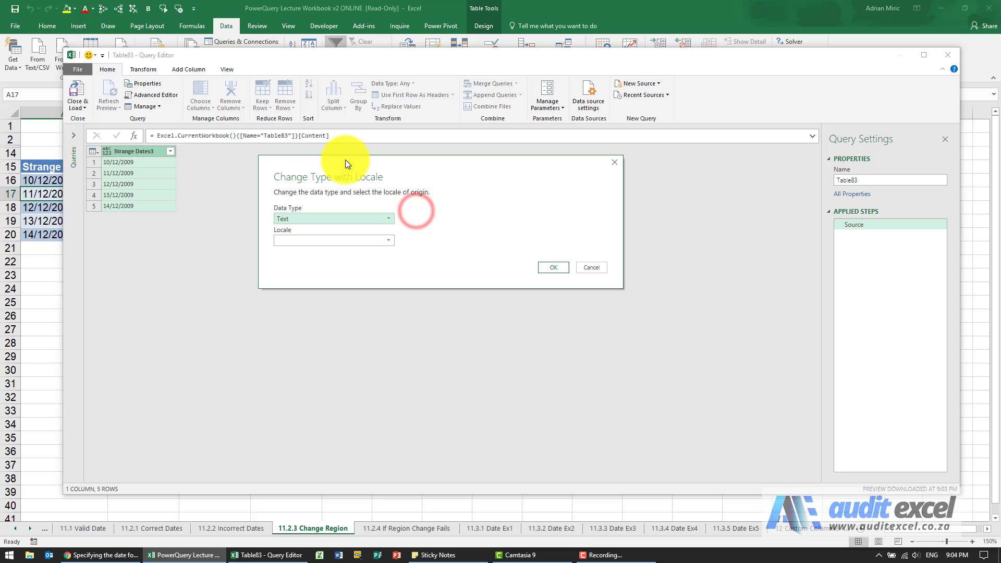
pyautogui.click(385, 218)
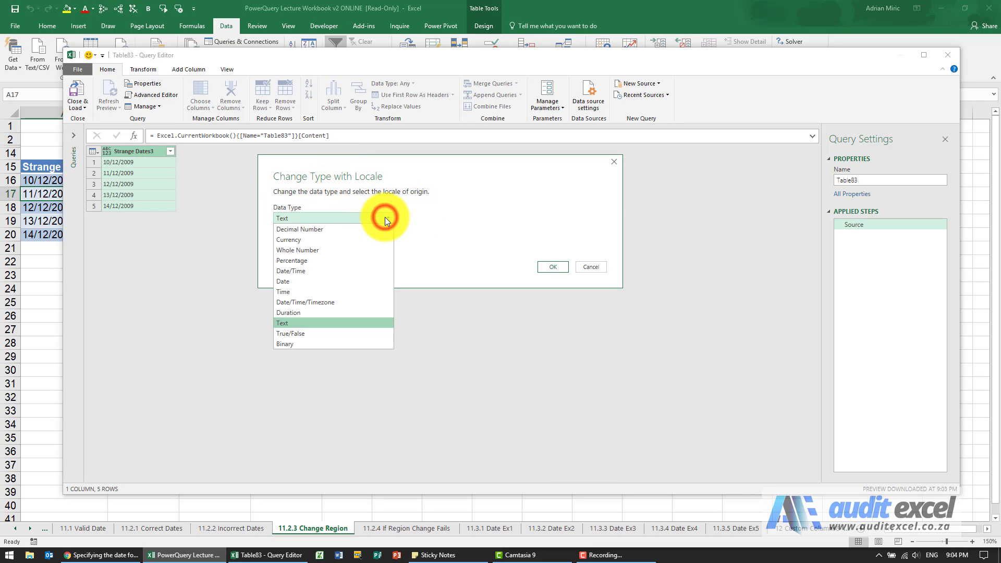
pyautogui.click(345, 281)
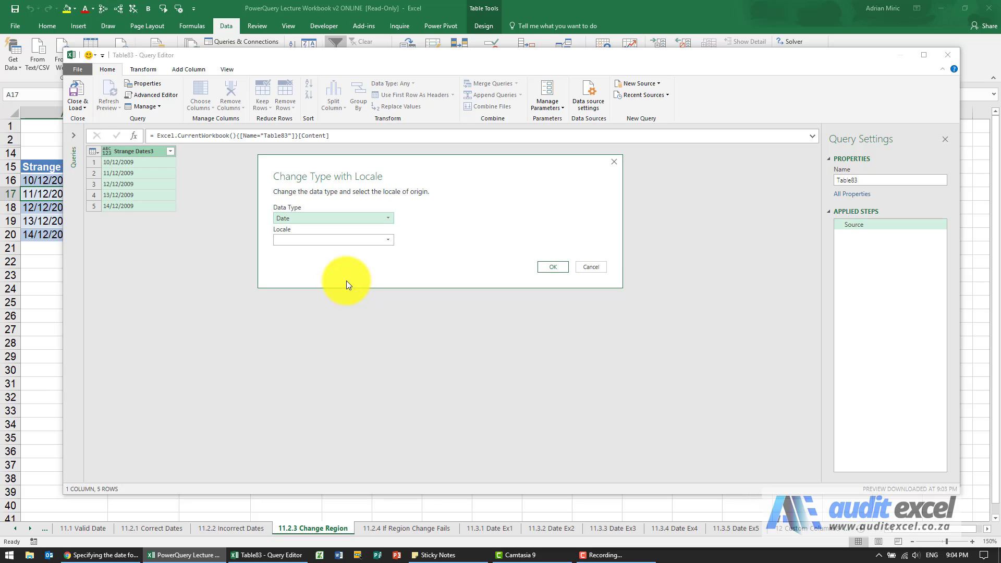
# Scroll the Locale list down to the English locales
pyautogui.click(384, 240)
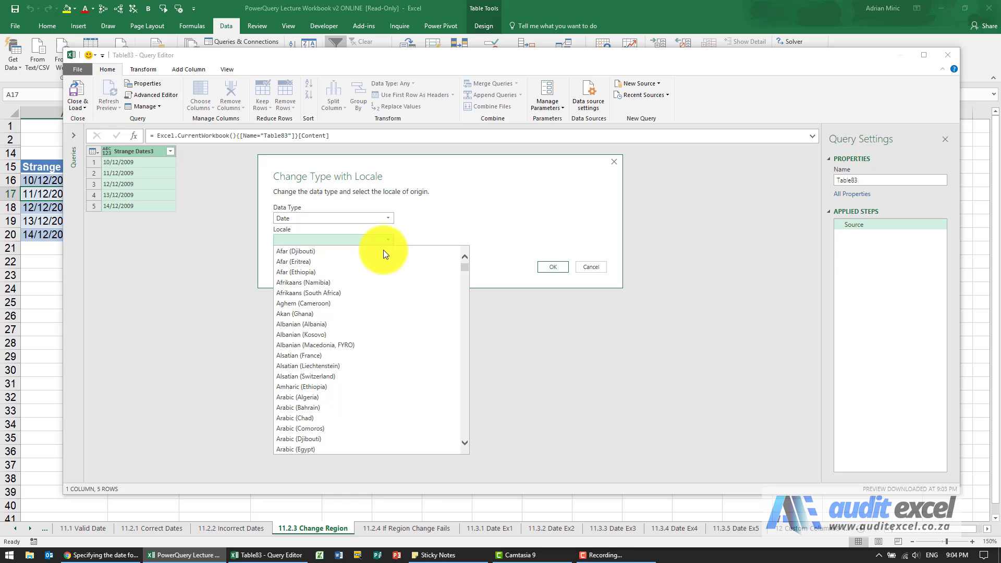
pyautogui.scroll(-3, 375, 300)
pyautogui.scroll(-16, 375, 300)
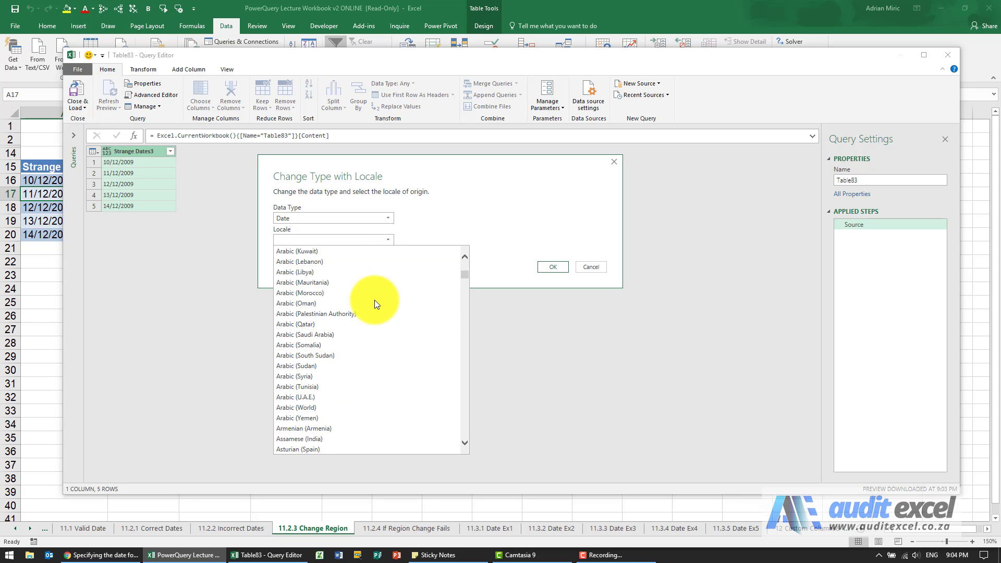
pyautogui.scroll(-10, 377, 314)
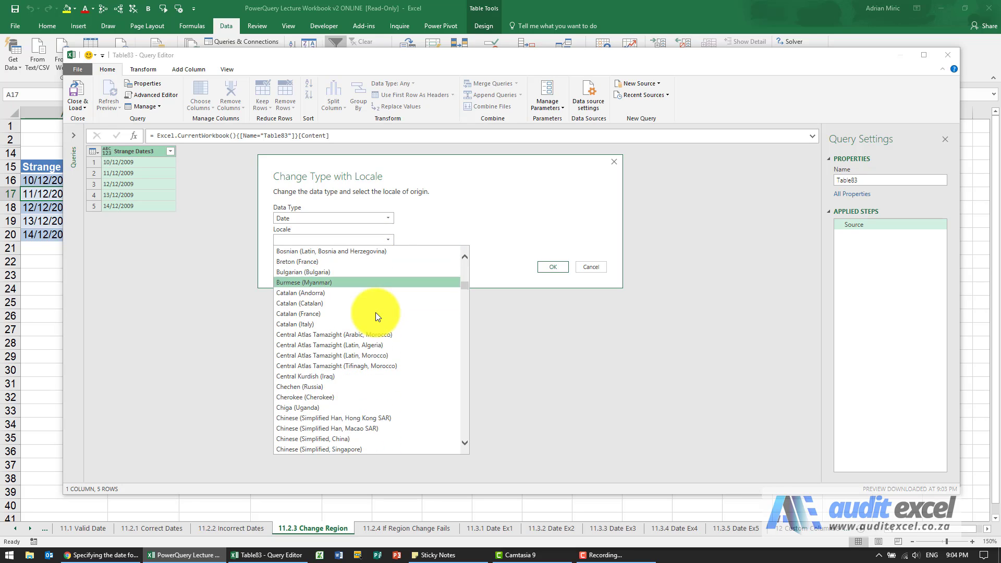
pyautogui.scroll(-10, 376, 312)
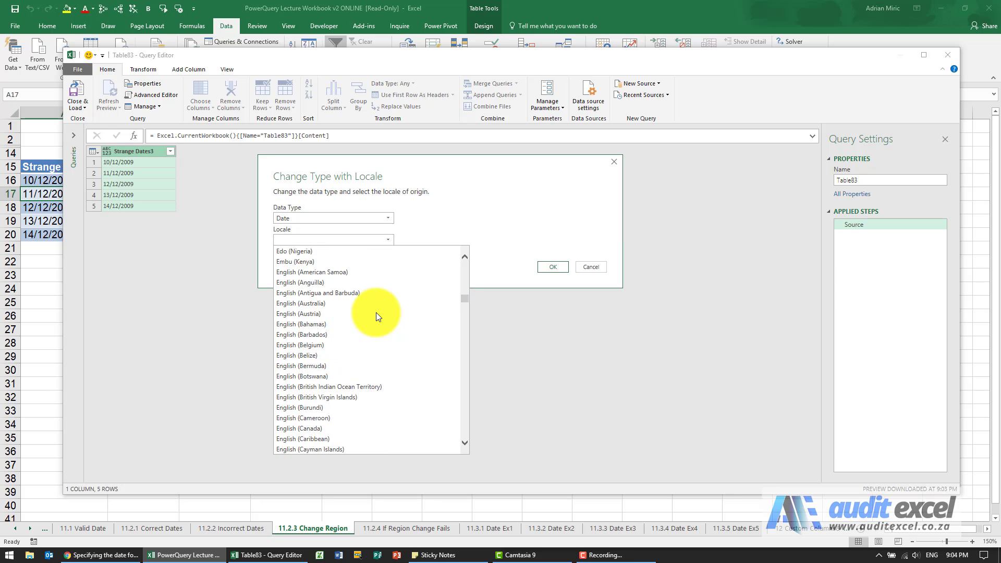
pyautogui.scroll(-10, 376, 312)
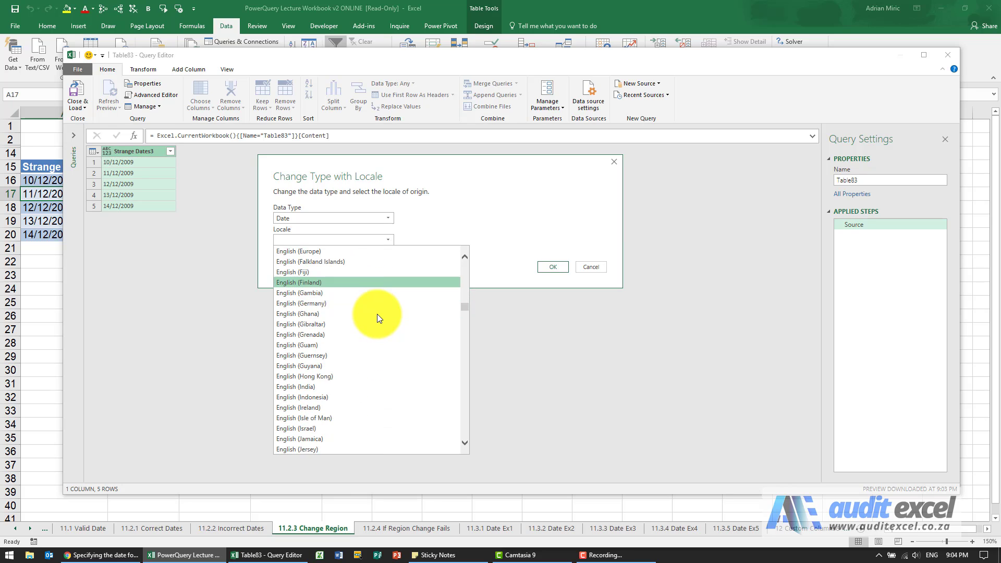
pyautogui.scroll(-8, 380, 315)
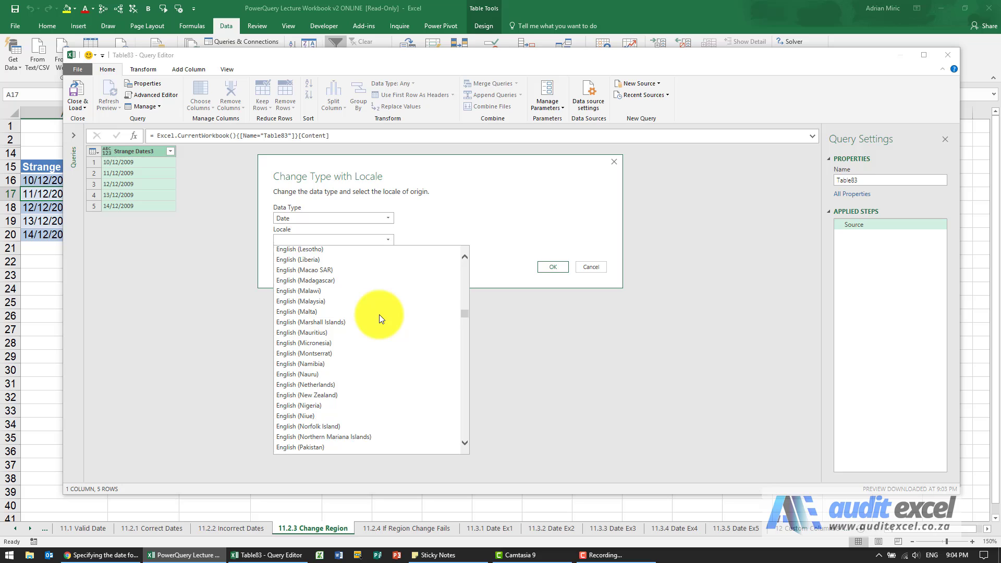
pyautogui.scroll(-4, 379, 316)
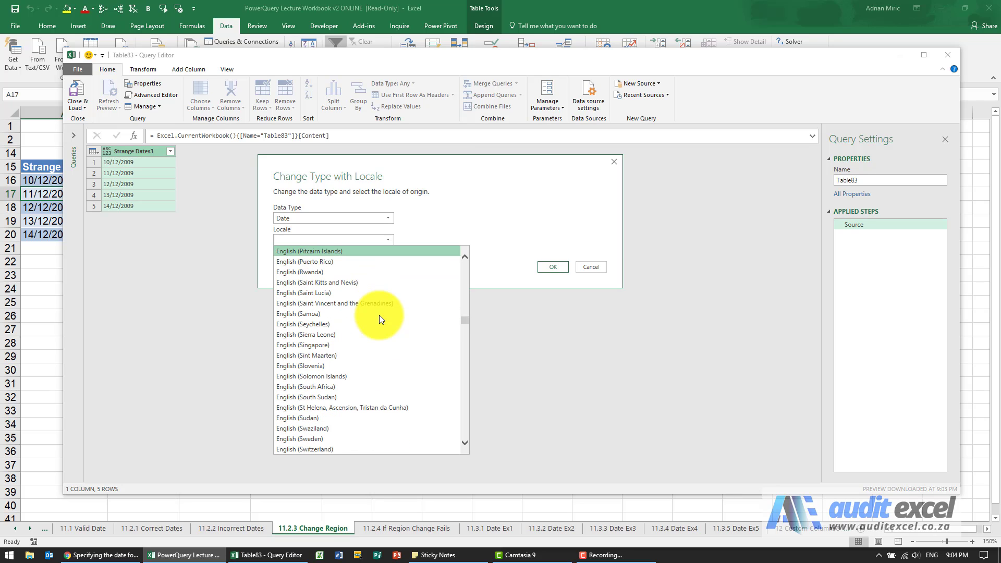
pyautogui.scroll(-1, 379, 315)
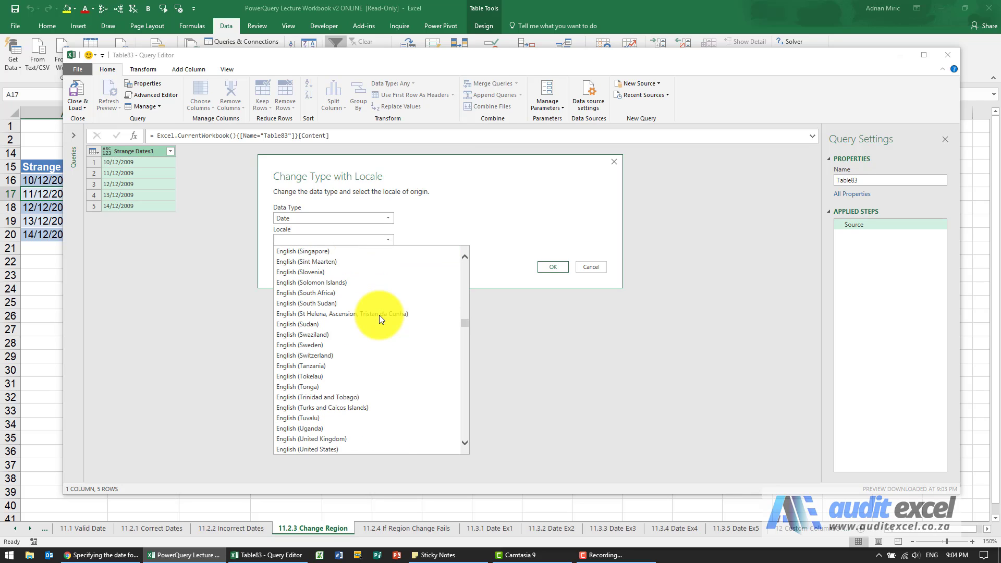
# Try English (South Africa) and English (United States), then settle on English (United Kingdom) as the locale
pyautogui.click(342, 295)
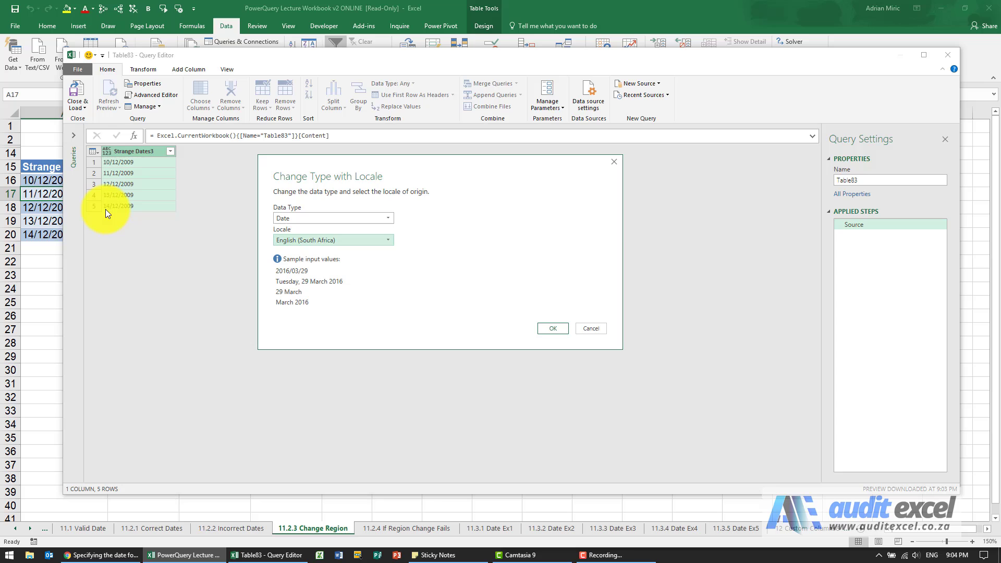
pyautogui.click(373, 241)
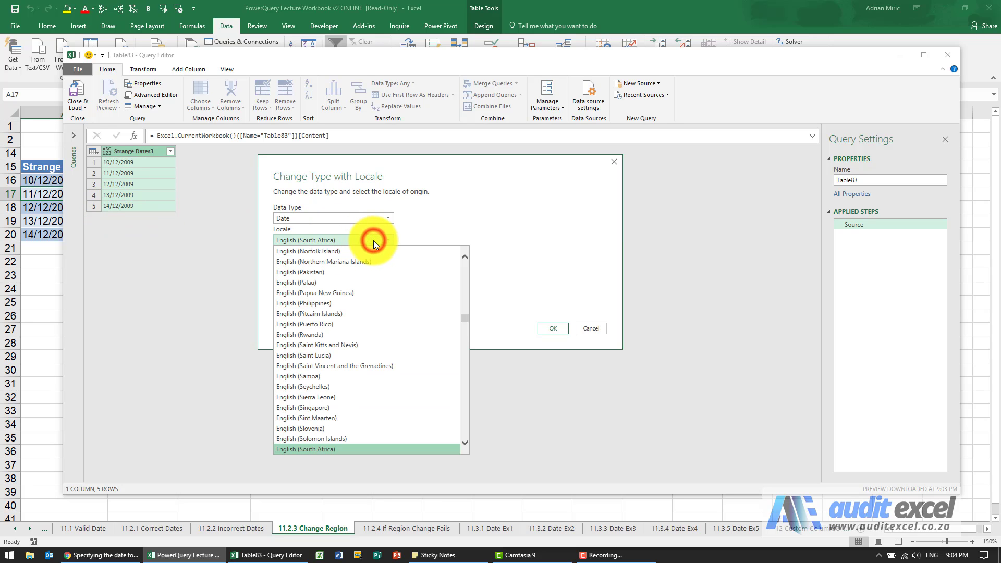
pyautogui.scroll(-4, 393, 391)
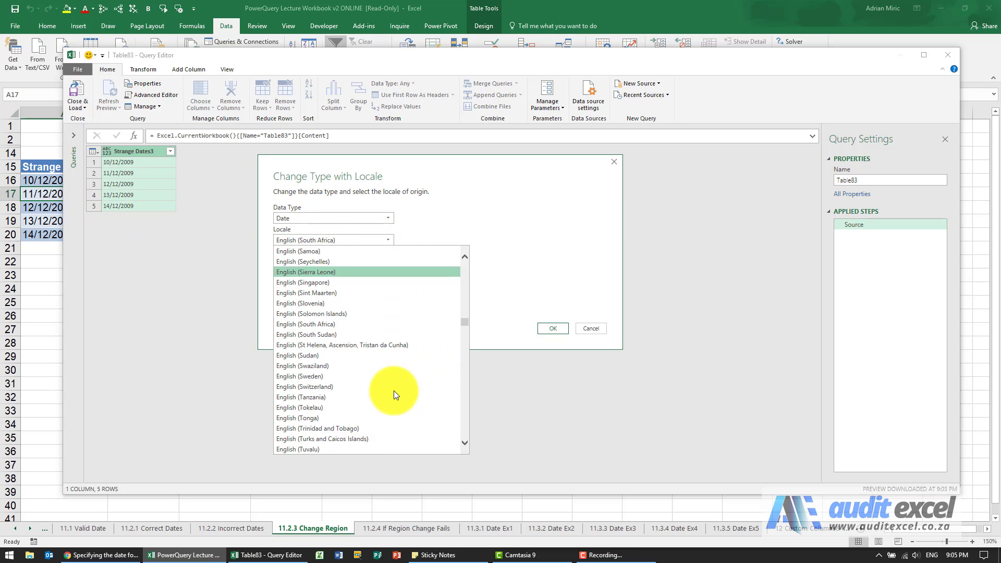
pyautogui.scroll(-2, 390, 381)
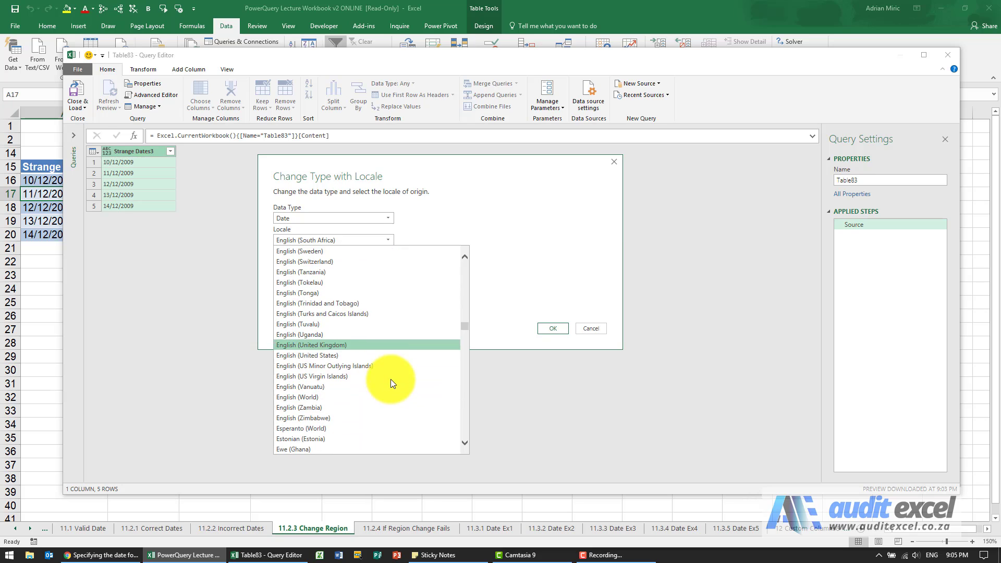
pyautogui.click(383, 356)
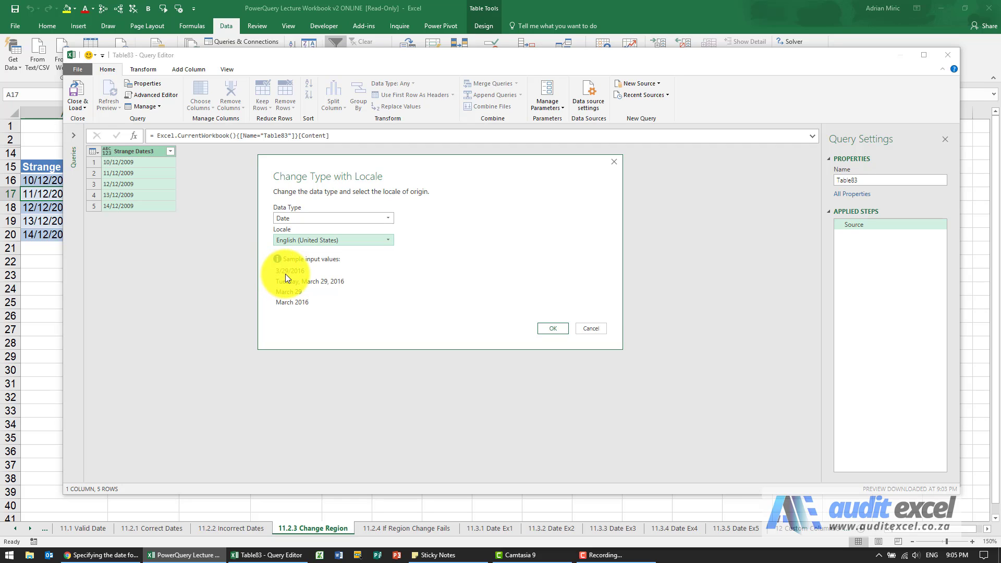
pyautogui.click(384, 240)
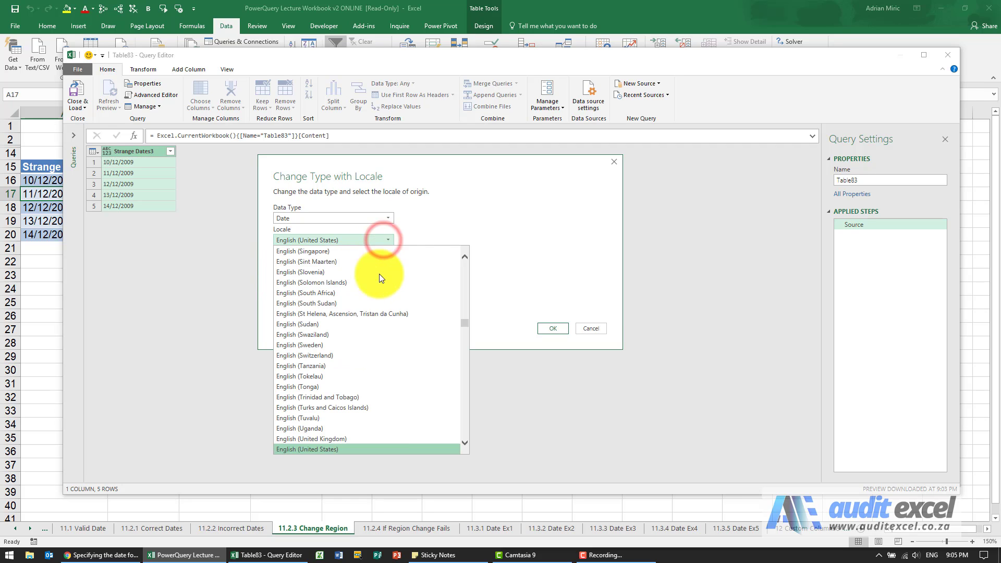
pyautogui.click(348, 439)
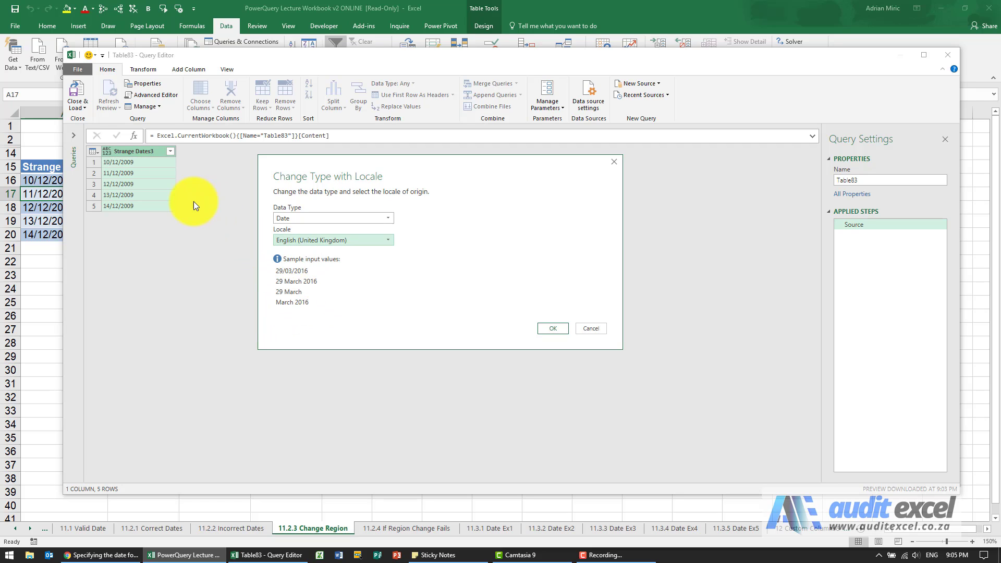
# Apply the en-GB conversion so Strange Dates3 shows dates 2009/12/10 to 2009/12/14 without errors
pyautogui.click(551, 331)
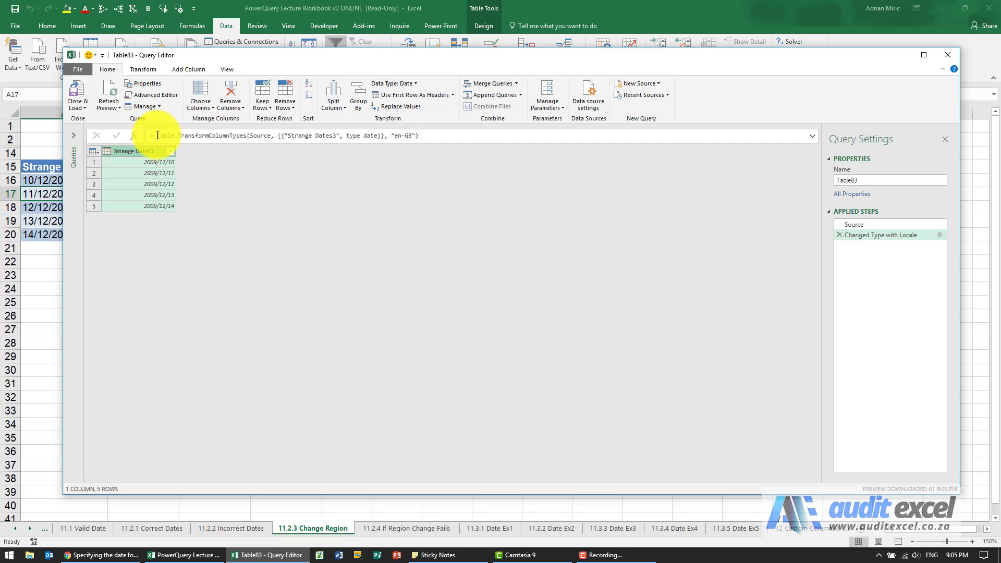
pyautogui.moveTo(219, 55); pyautogui.dragTo(269, 55)
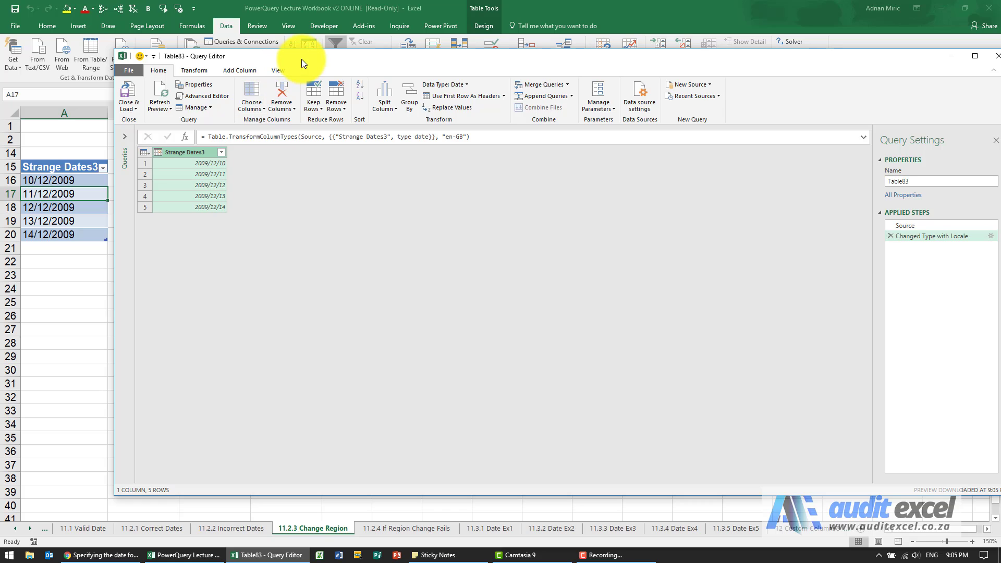
pyautogui.moveTo(302, 59); pyautogui.dragTo(227, 59)
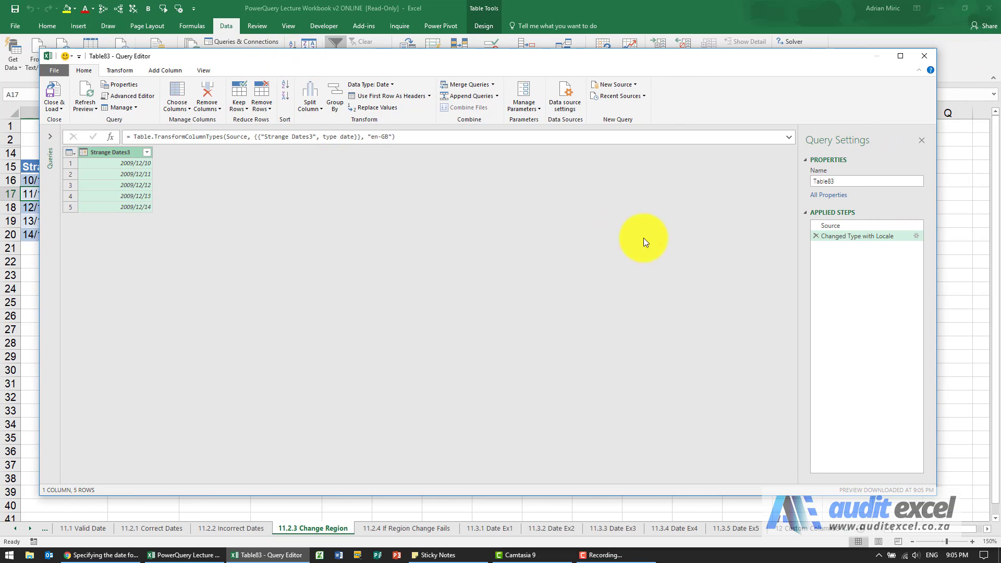